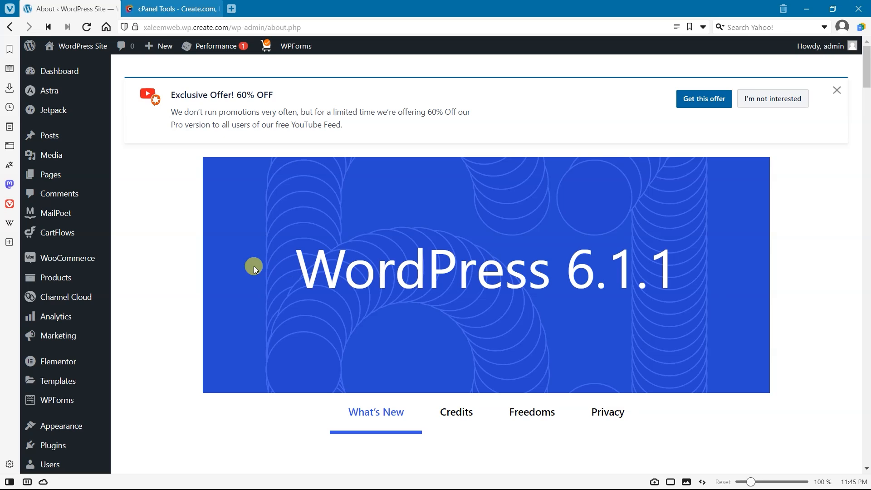
Switch to the Create.com hosting page and open the File Manager from the site's cPanel Tools.
{"action": "left_click", "coordinate": [169, 5]}
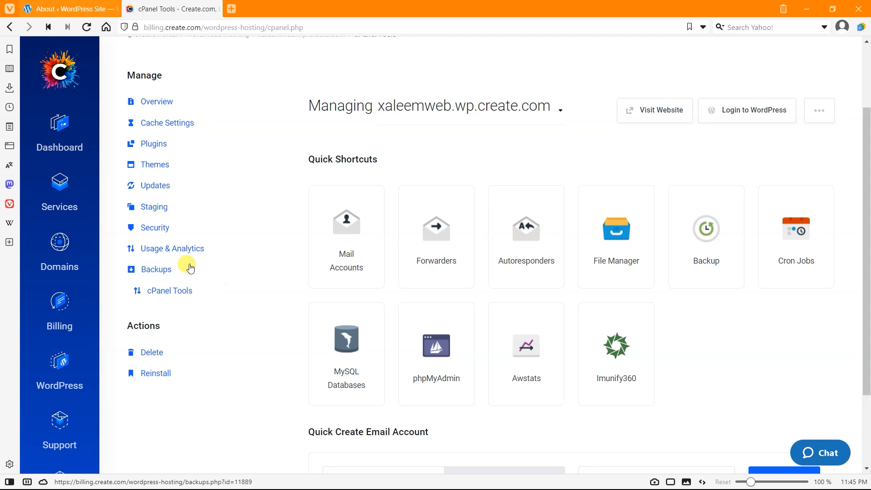
{"action": "left_click", "coordinate": [172, 294]}
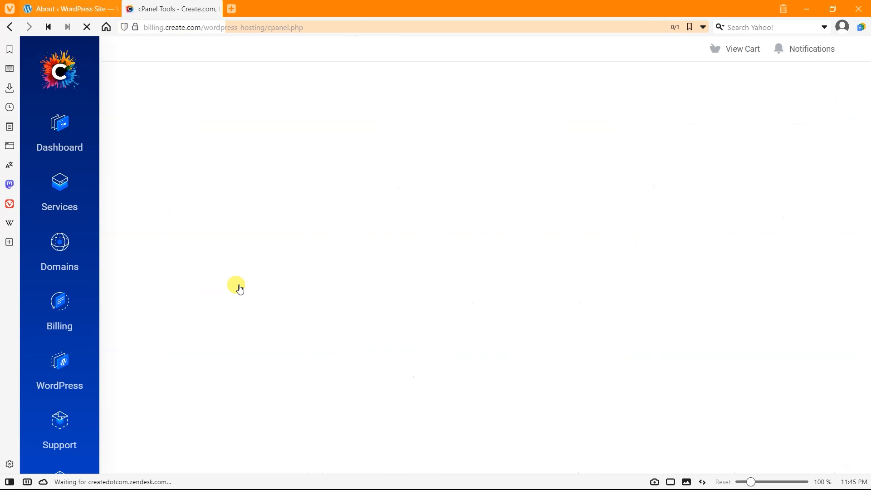
{"action": "scroll", "coordinate": [640, 312], "scroll_direction": "down", "scroll_amount": 4}
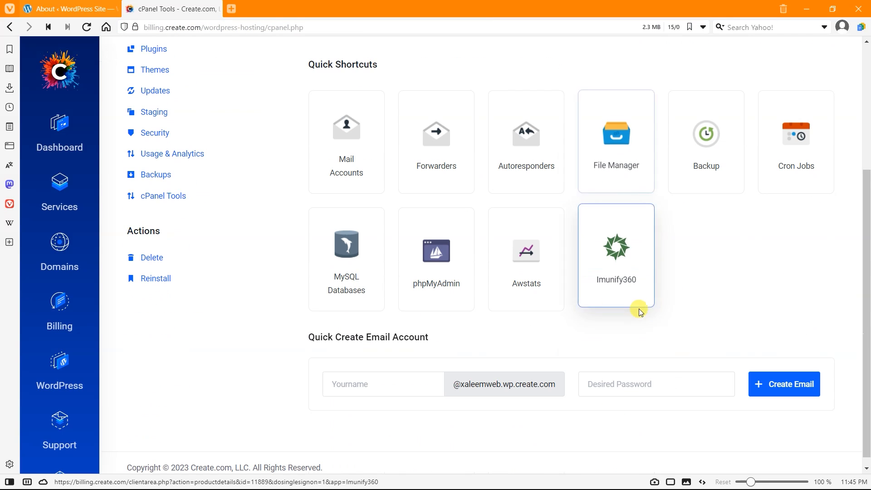
{"action": "left_click", "coordinate": [622, 163]}
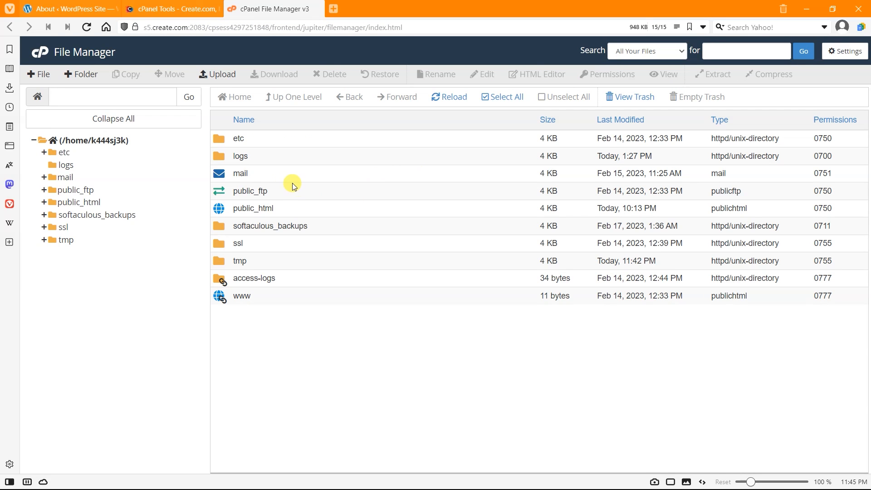
Open the public_html/wp-content/plugins folder in the file manager.
{"action": "left_click", "coordinate": [64, 202]}
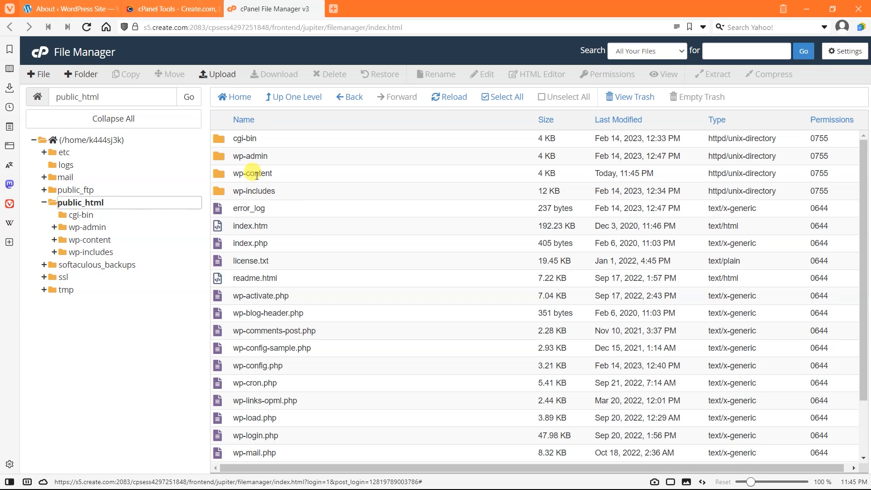
{"action": "left_click", "coordinate": [311, 174]}
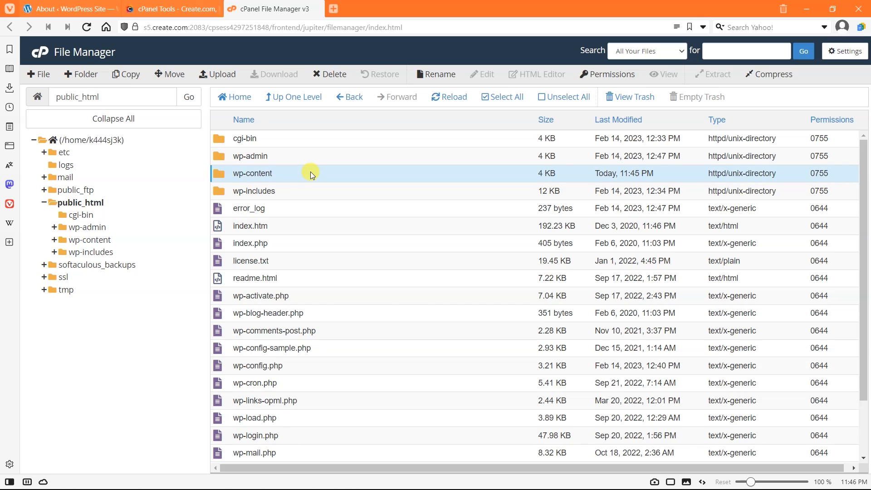
{"action": "double_click", "coordinate": [311, 173]}
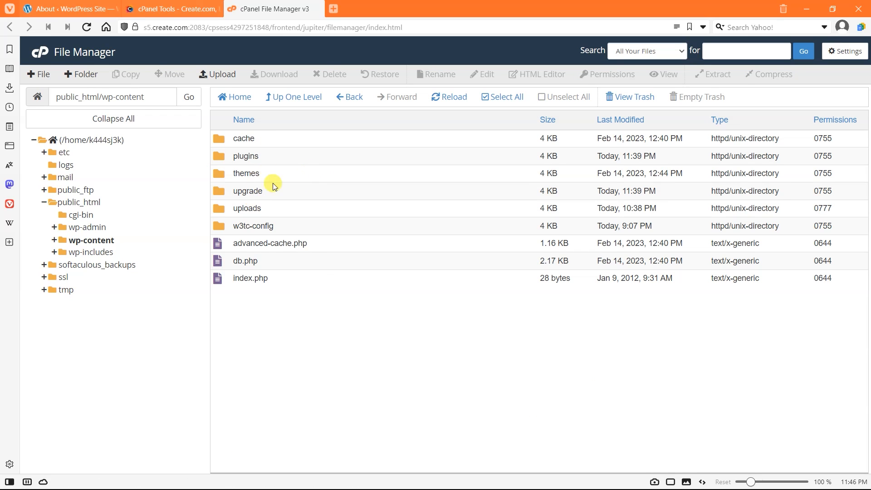
{"action": "double_click", "coordinate": [369, 156]}
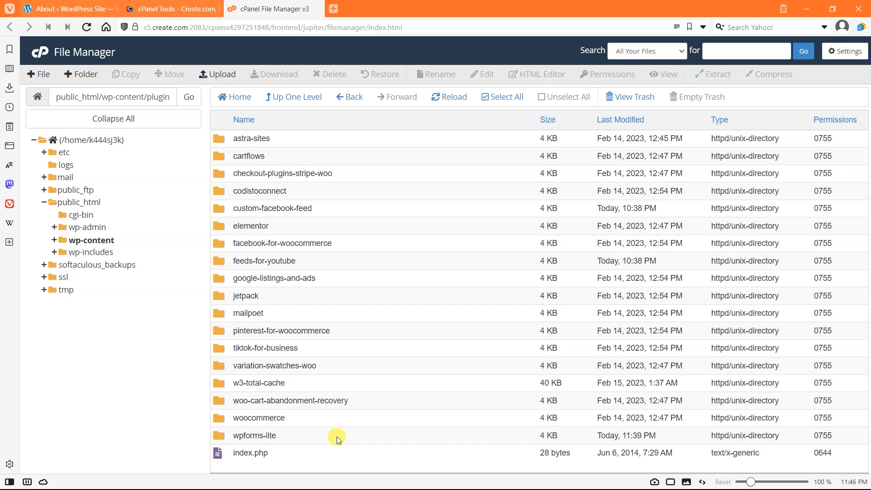
Permanently delete the wpforms-lite folder from the plugins directory, skipping the trash.
{"action": "left_click", "coordinate": [301, 433]}
{"action": "right_click", "coordinate": [301, 434]}
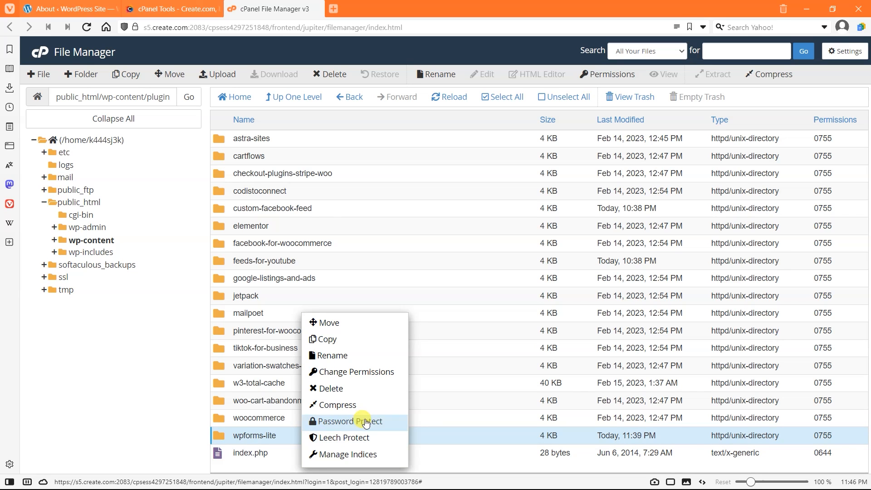
{"action": "left_click", "coordinate": [360, 395]}
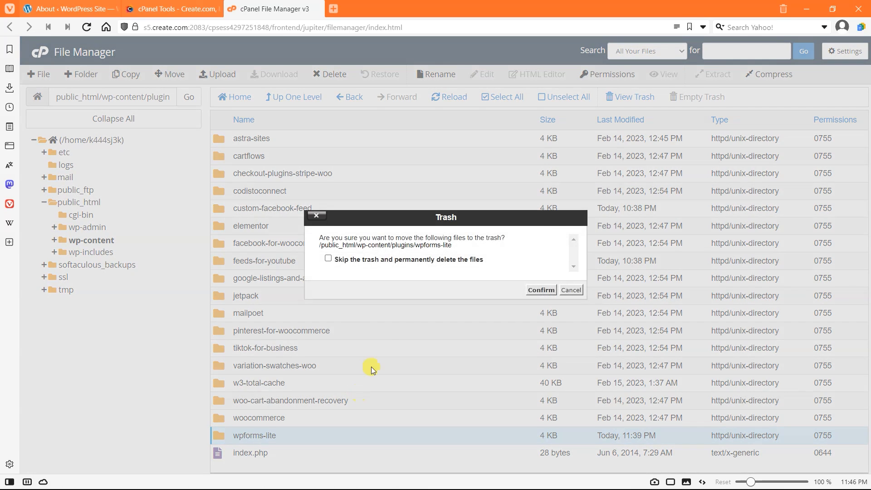
{"action": "left_click", "coordinate": [357, 262]}
{"action": "left_click", "coordinate": [538, 293]}
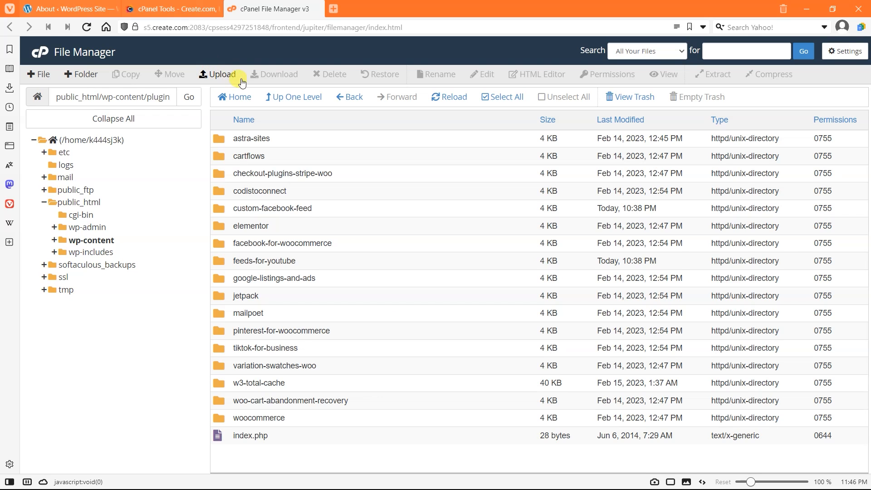
{"action": "left_click", "coordinate": [334, 8]}
{"action": "left_click", "coordinate": [236, 31]}
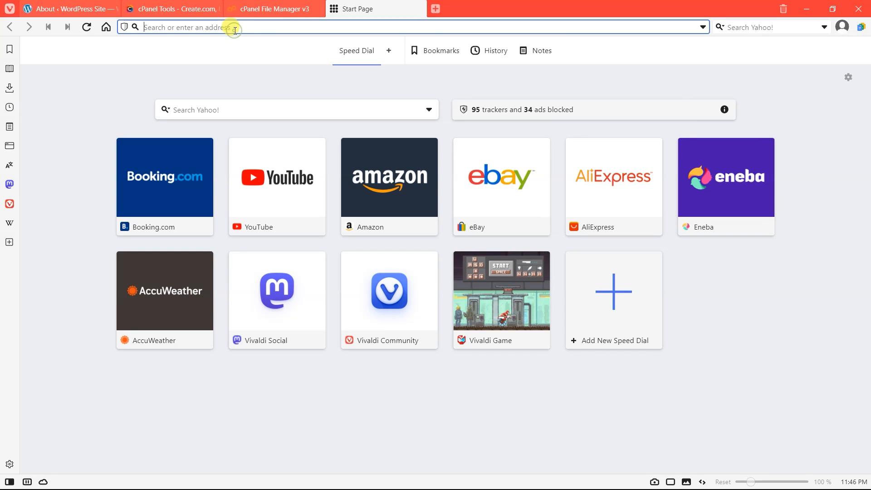
{"action": "type", "text": "ww"}
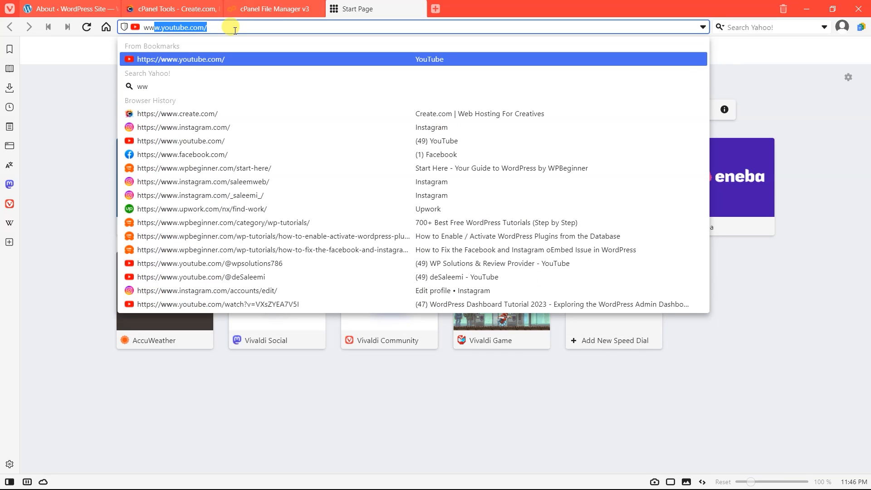
{"action": "type", "text": "w.wordpre"}
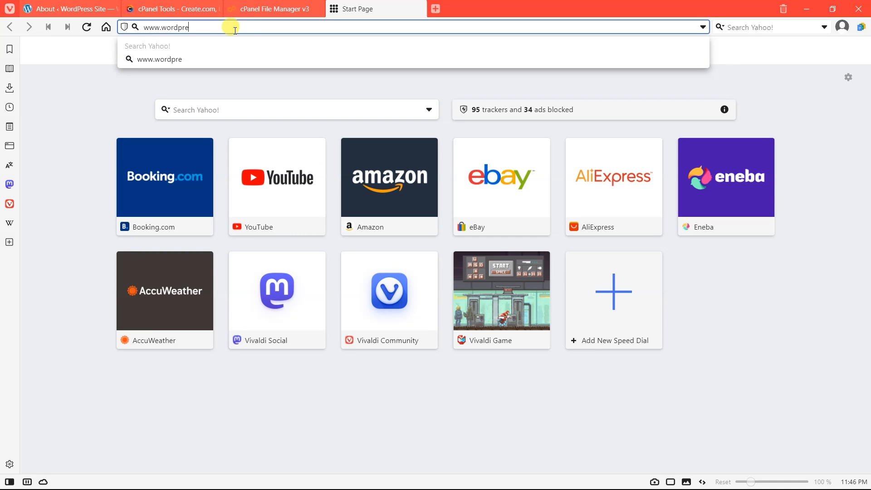
{"action": "type", "text": "ss.org"}
{"action": "key", "text": "Return"}
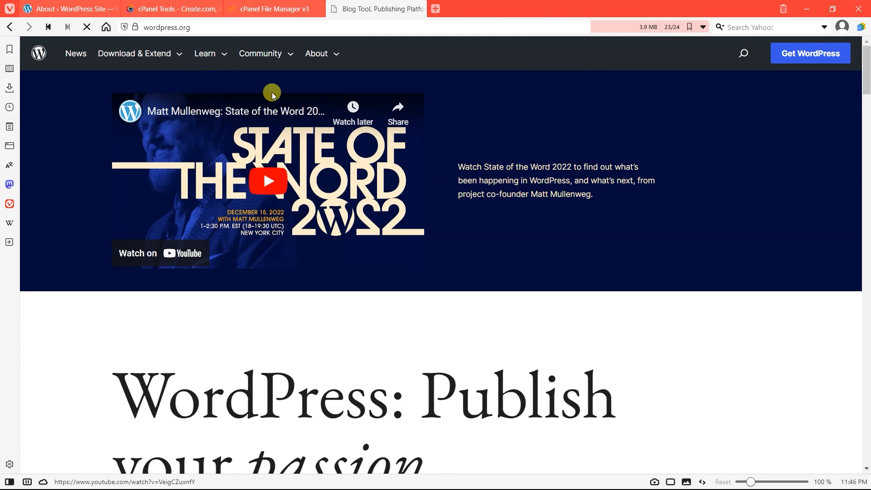
Go to the WordPress.org plugin directory and search it for "wp form".
{"action": "mouse_move", "coordinate": [190, 60]}
{"action": "mouse_move", "coordinate": [143, 57]}
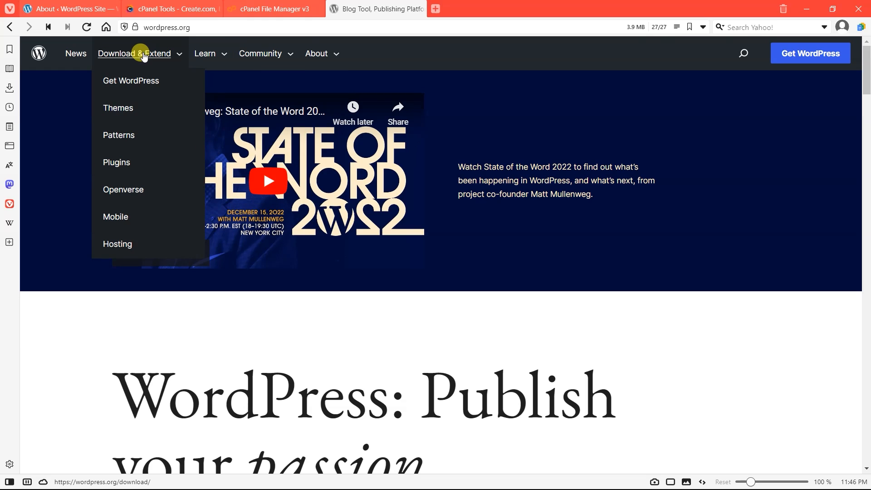
{"action": "left_click", "coordinate": [123, 159]}
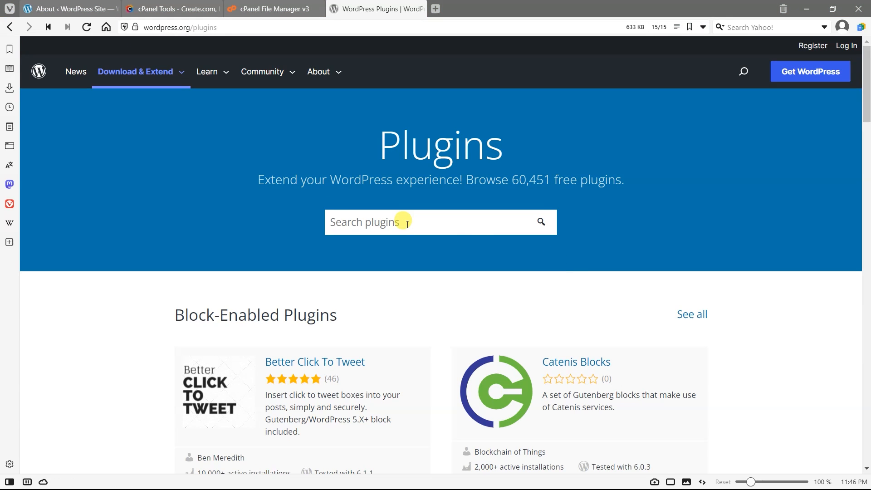
{"action": "left_click", "coordinate": [408, 224]}
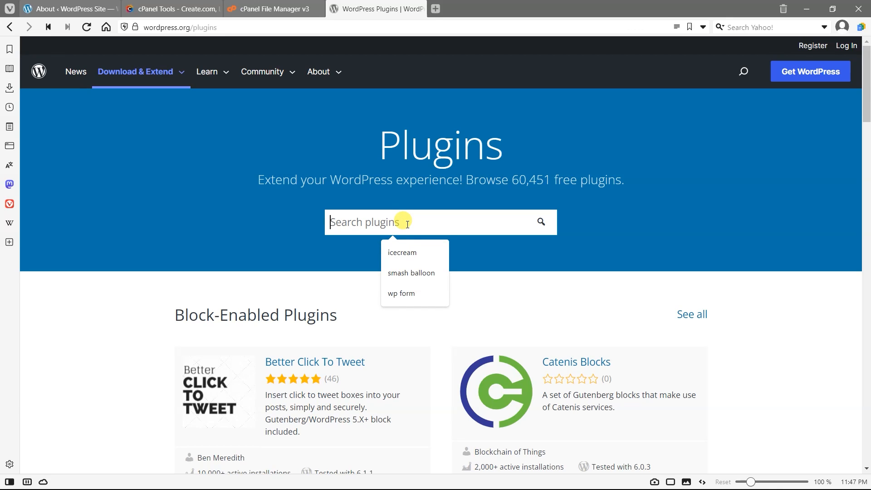
{"action": "left_click", "coordinate": [411, 294]}
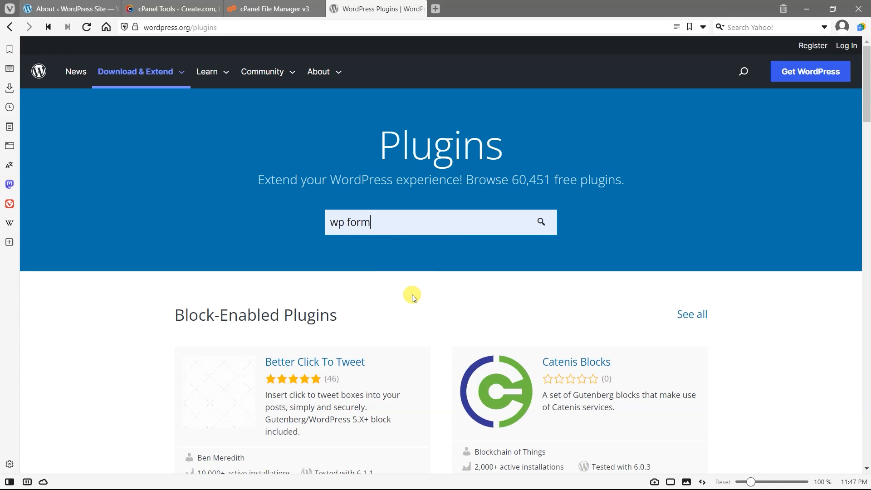
{"action": "left_click", "coordinate": [542, 226]}
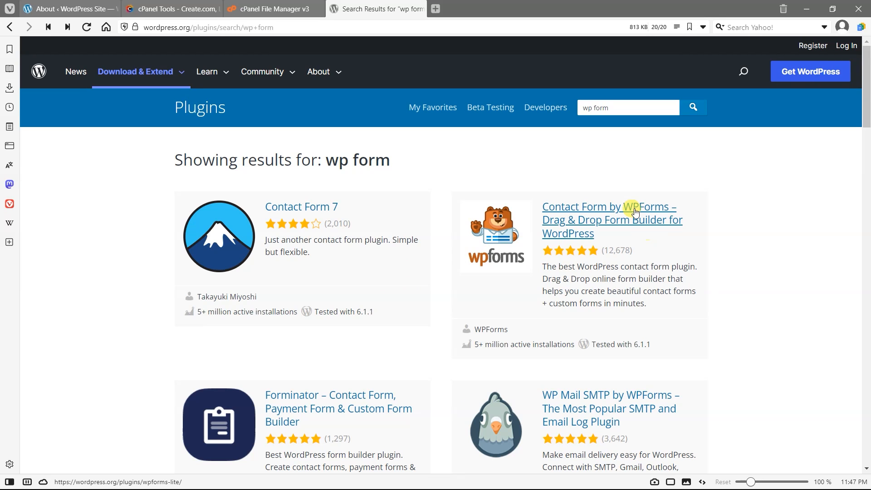
Open the Contact Form by WPForms plugin page, save wpforms-lite.1.8.0.1.zip to the computer, and close the downloads list.
{"action": "left_click", "coordinate": [635, 212]}
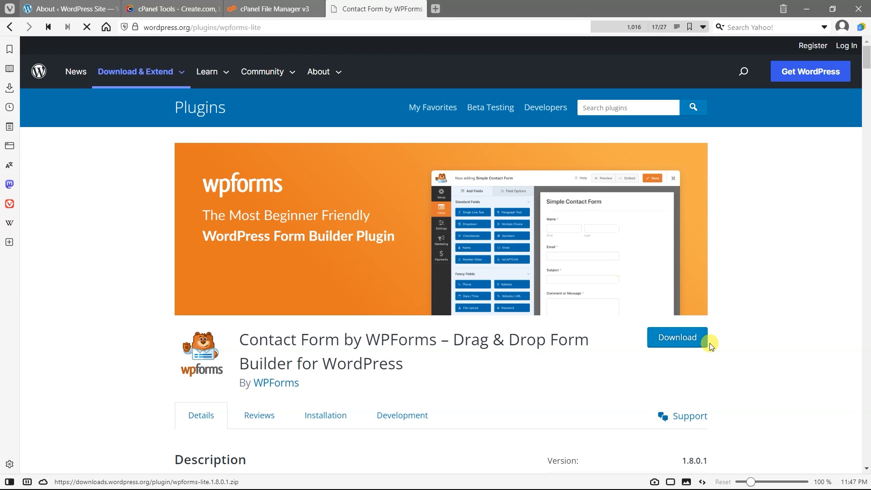
{"action": "left_click", "coordinate": [686, 337]}
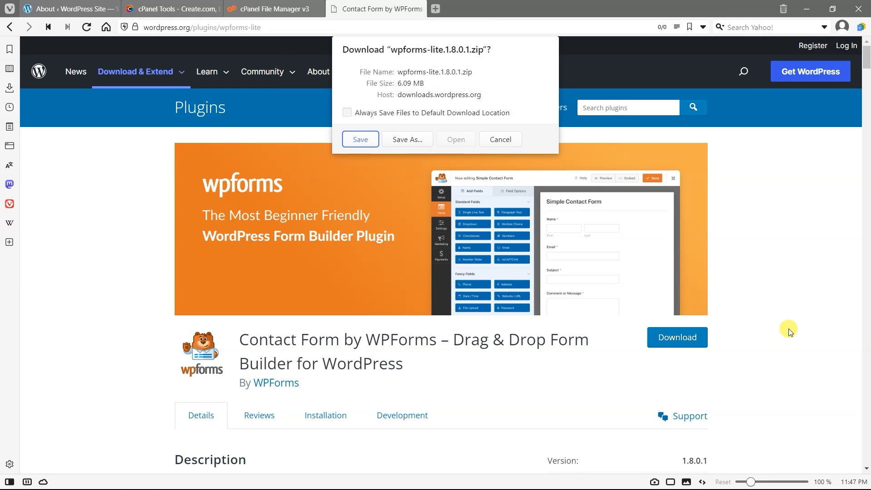
{"action": "left_click", "coordinate": [361, 138]}
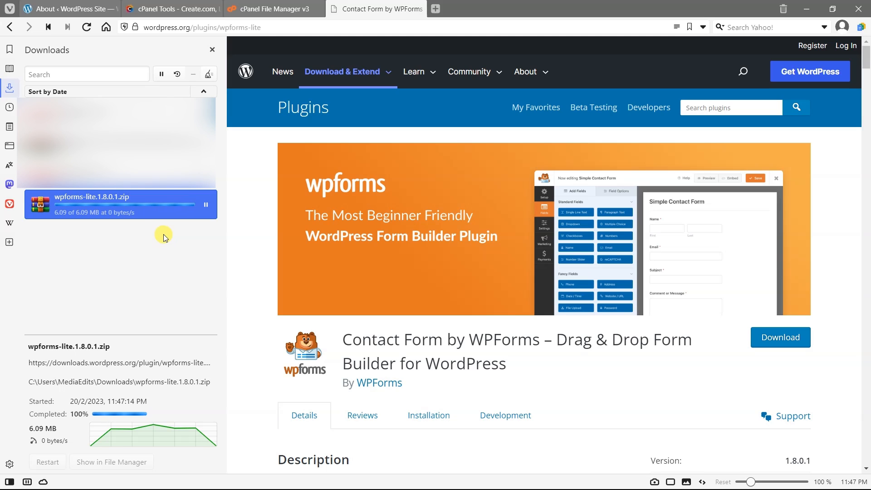
{"action": "mouse_move", "coordinate": [268, 4]}
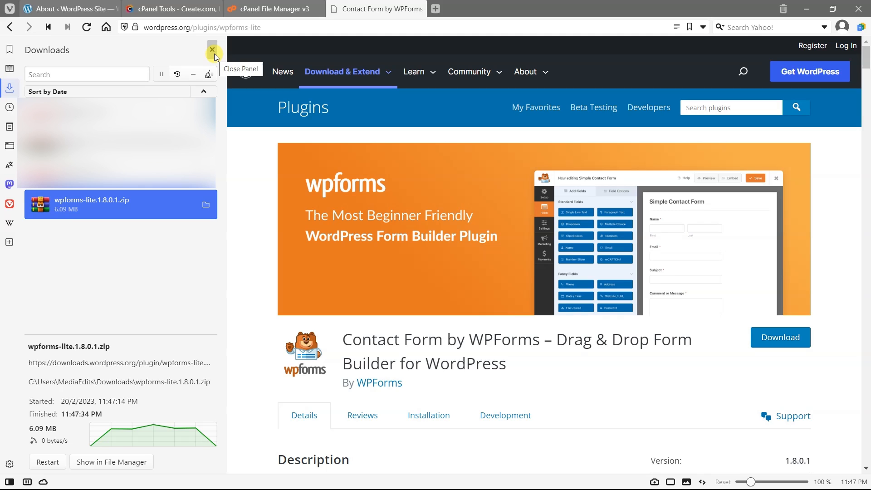
{"action": "left_click", "coordinate": [214, 52]}
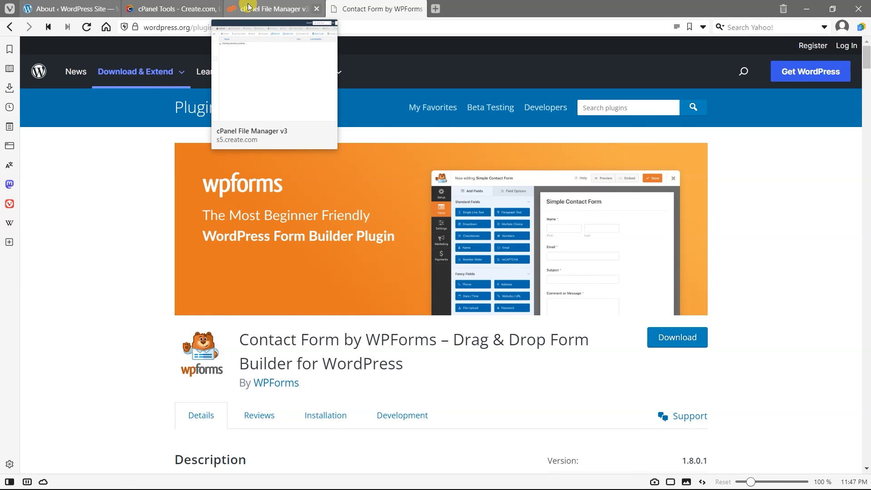
Return to the cPanel File Manager and upload wpforms-lite.1.8.0.1.zip from Downloads into the plugins folder.
{"action": "left_click", "coordinate": [248, 7]}
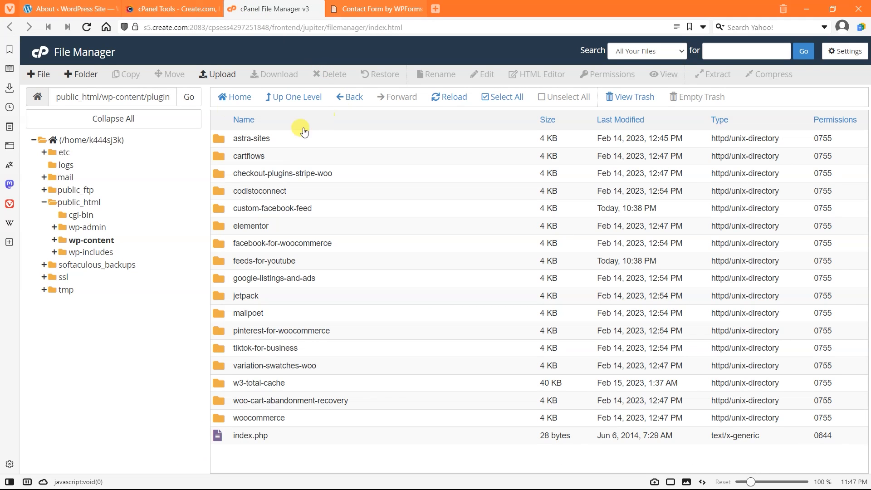
{"action": "left_click", "coordinate": [206, 75]}
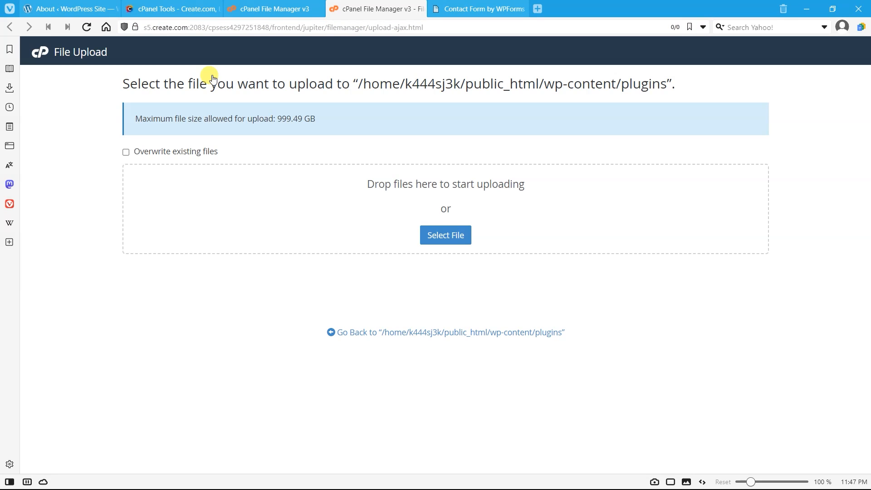
{"action": "left_click", "coordinate": [461, 236]}
{"action": "left_click", "coordinate": [50, 102]}
{"action": "left_click", "coordinate": [166, 97]}
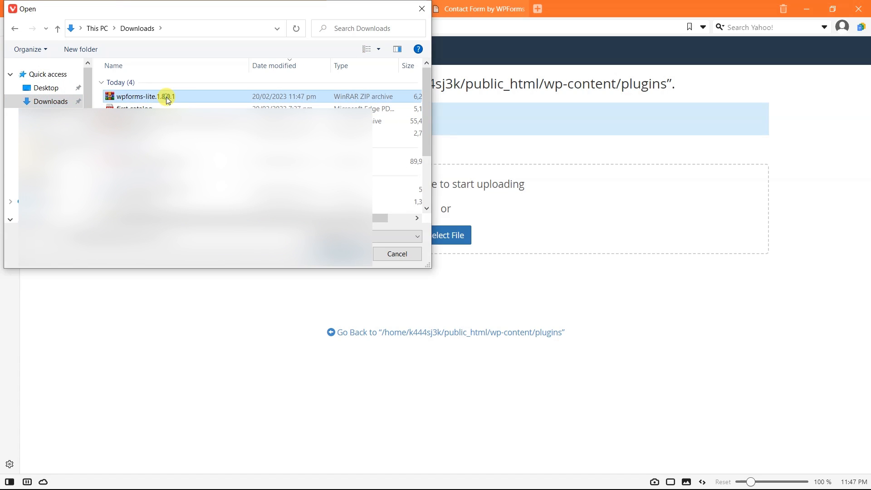
{"action": "left_click", "coordinate": [346, 255]}
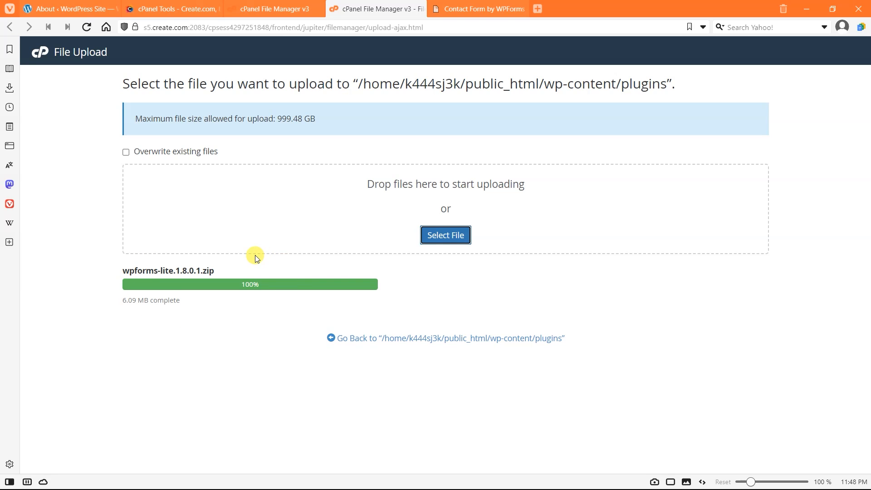
Go back from the upload page to the plugins folder and reload its file listing.
{"action": "left_click", "coordinate": [386, 344]}
{"action": "right_click", "coordinate": [418, 173]}
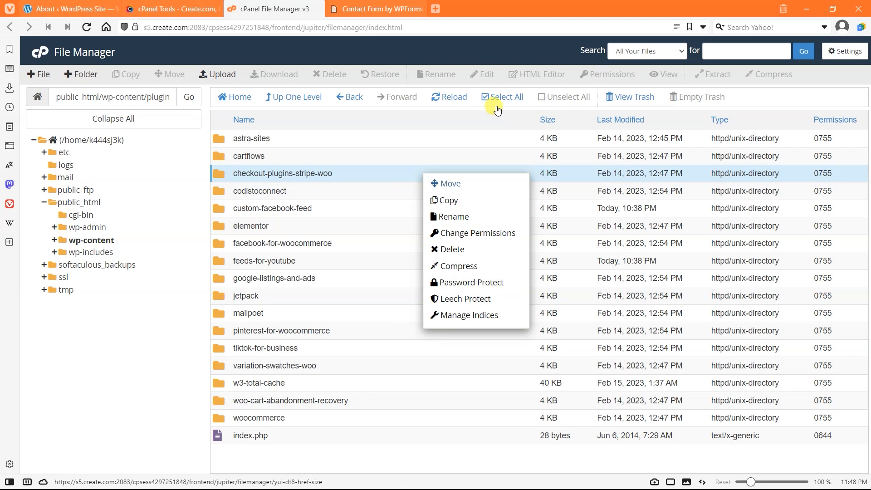
{"action": "left_click", "coordinate": [447, 97]}
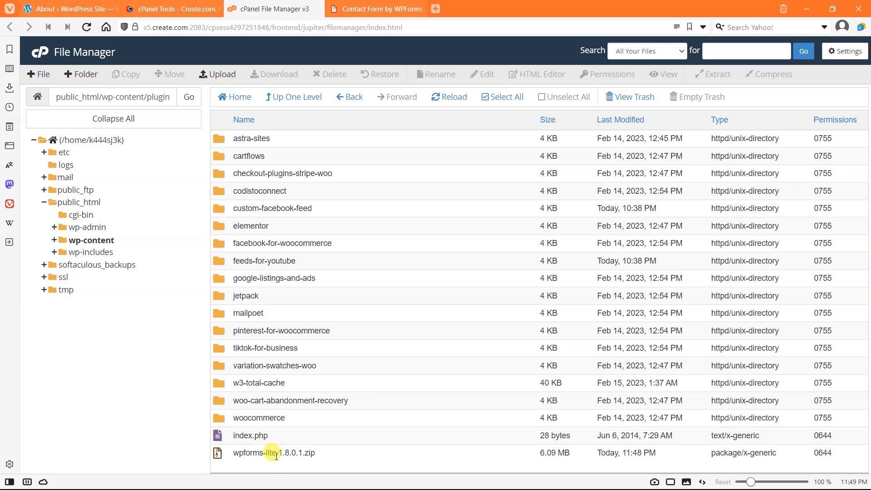
Extract wpforms-lite.1.8.0.1.zip into /public_html/wp-content/plugins and close the extraction results.
{"action": "right_click", "coordinate": [327, 454]}
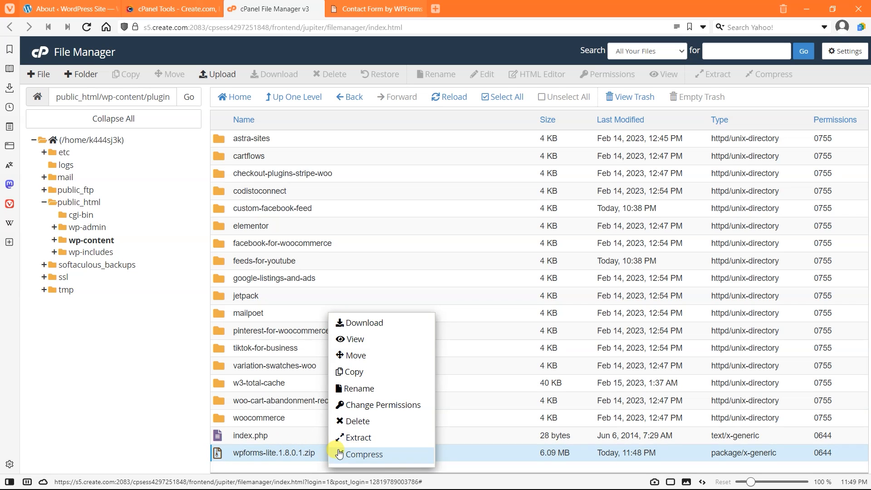
{"action": "left_click", "coordinate": [355, 437]}
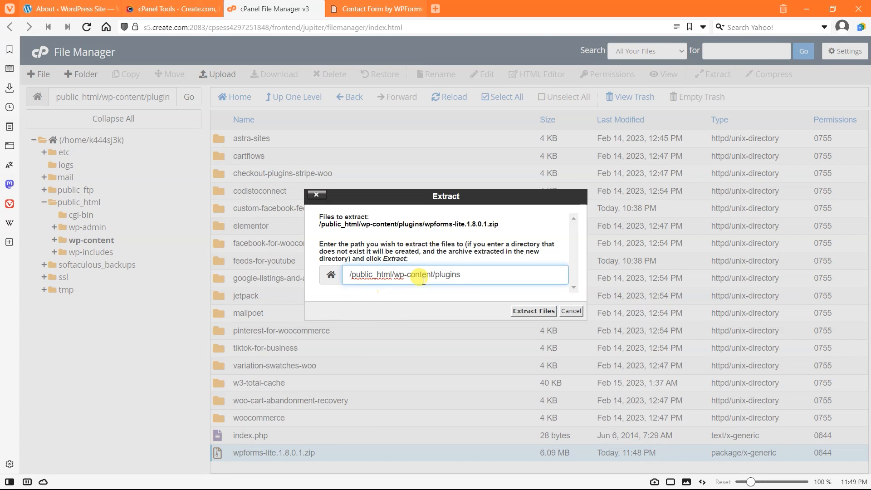
{"action": "left_click", "coordinate": [529, 313]}
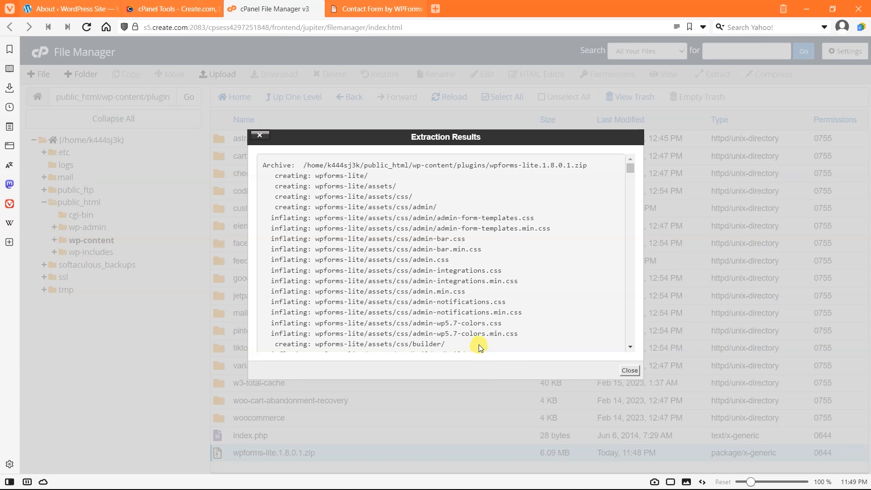
{"action": "left_click", "coordinate": [629, 370]}
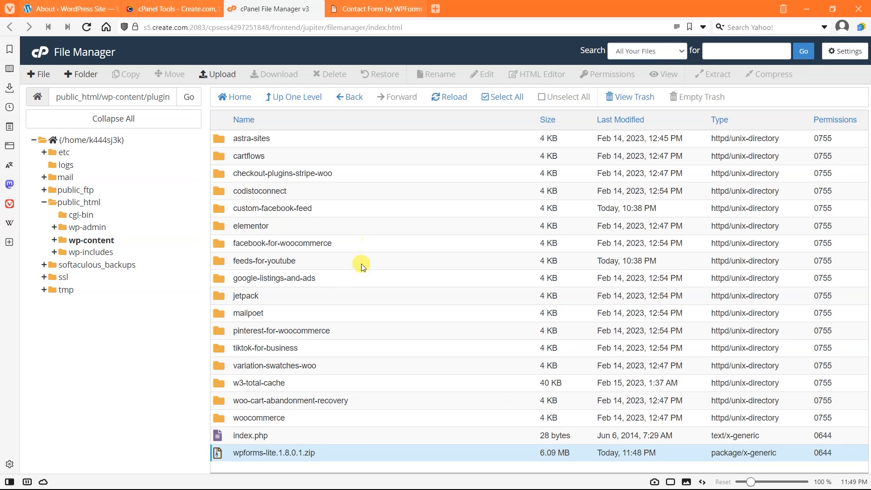
Reload the plugins folder listing and permanently delete wpforms-lite.1.8.0.1.zip, skipping the trash.
{"action": "left_click", "coordinate": [444, 97]}
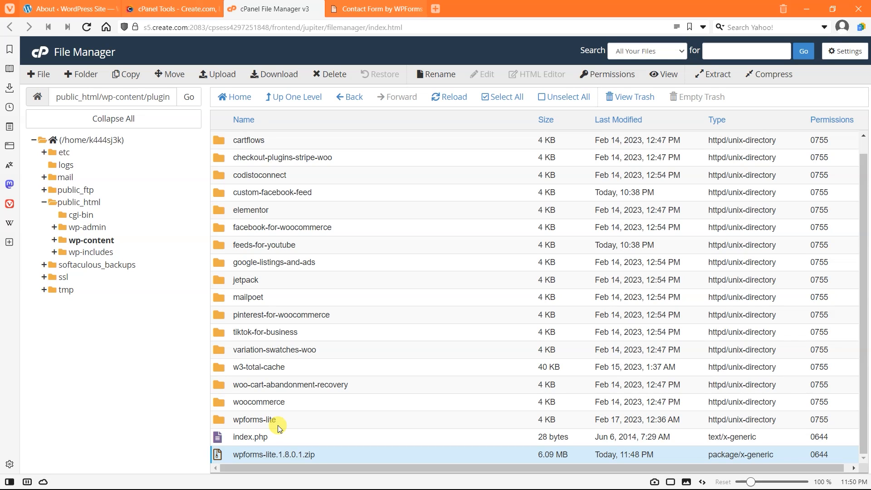
{"action": "right_click", "coordinate": [321, 456]}
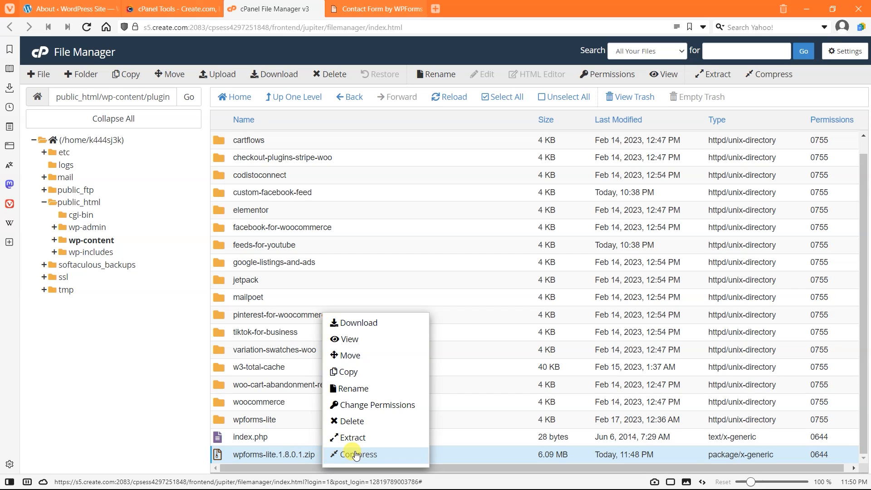
{"action": "left_click", "coordinate": [349, 421]}
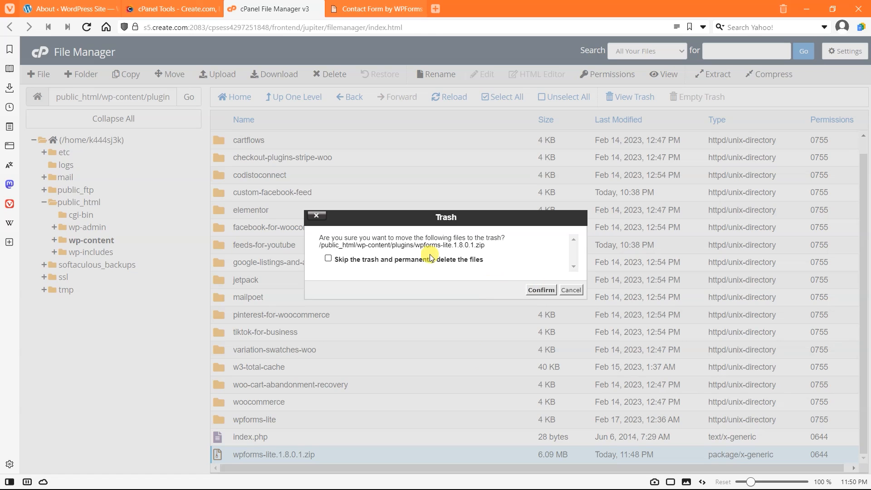
{"action": "left_click", "coordinate": [443, 260]}
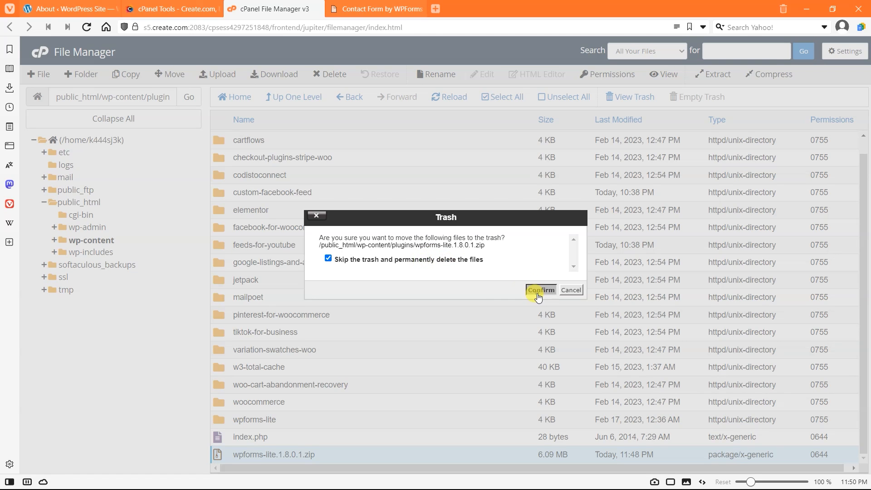
{"action": "left_click", "coordinate": [540, 290]}
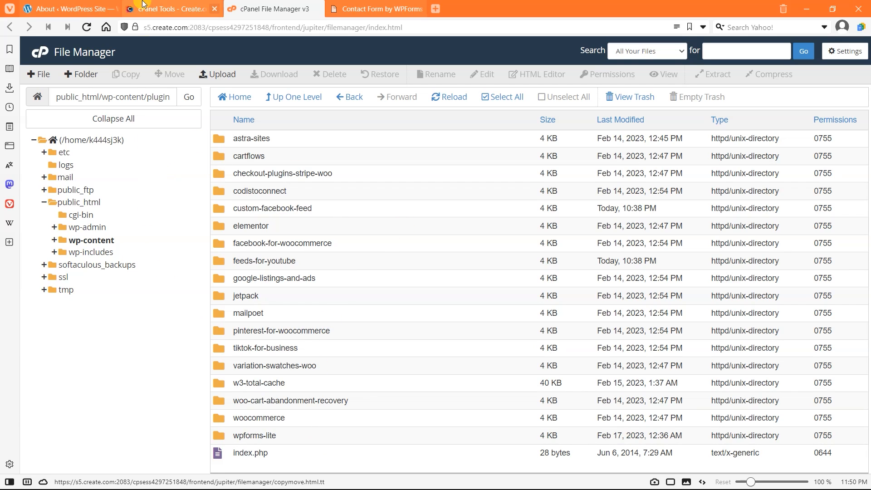
Open phpMyAdmin from the hosting account's cPanel Tools page and open the k444sj3k_dctnvhl database.
{"action": "left_click", "coordinate": [162, 8]}
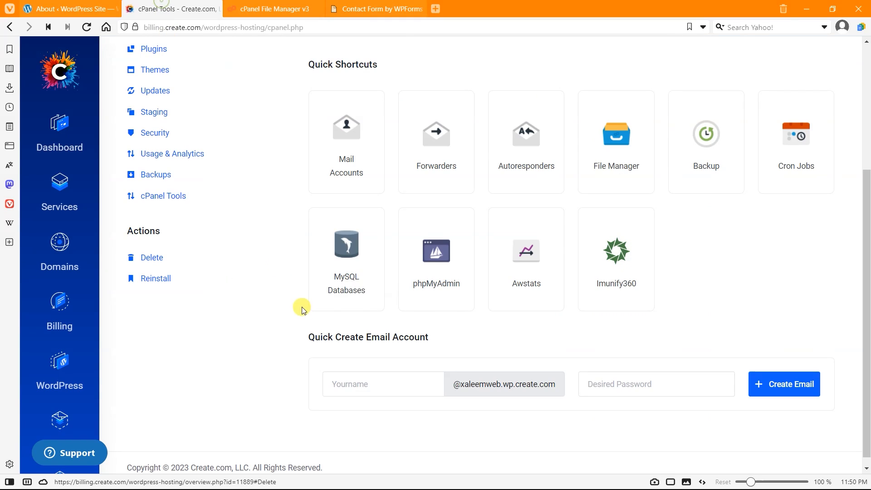
{"action": "left_click", "coordinate": [447, 282]}
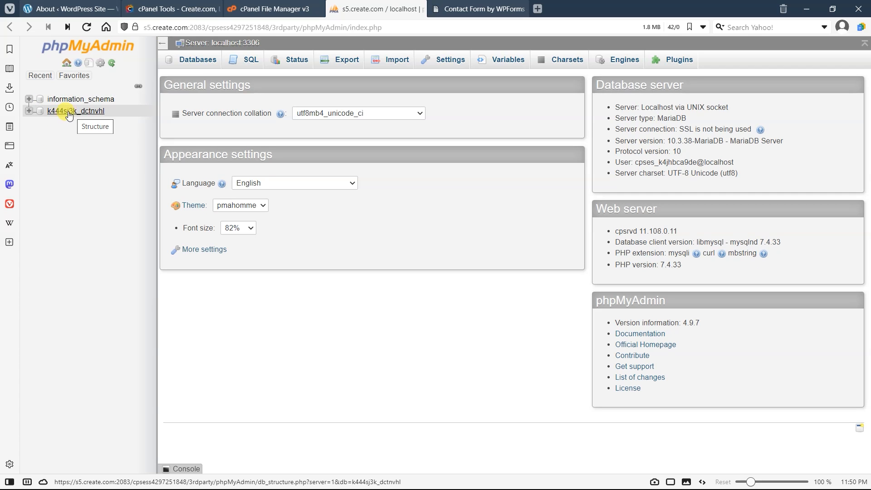
{"action": "left_click", "coordinate": [65, 116]}
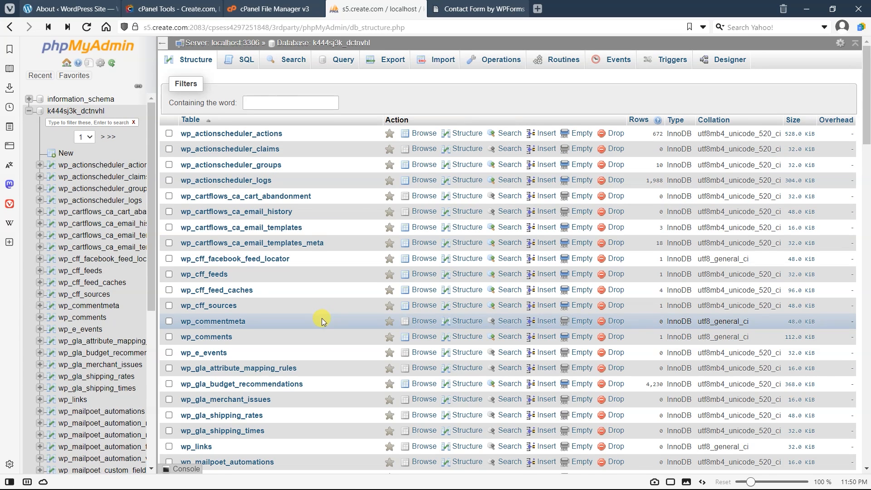
Browse the wp_options table and open its active_plugins row for editing.
{"action": "scroll", "coordinate": [322, 318], "scroll_direction": "down", "scroll_amount": 5}
{"action": "scroll", "coordinate": [322, 318], "scroll_direction": "down", "scroll_amount": 10}
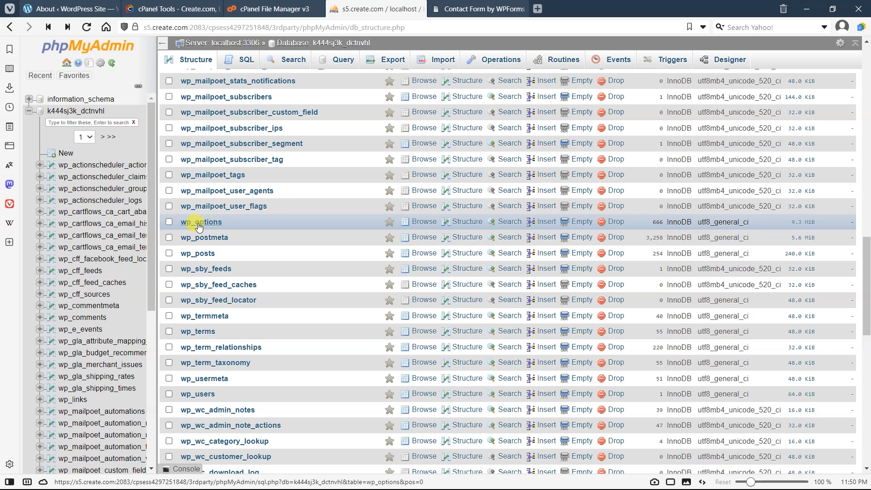
{"action": "left_click", "coordinate": [214, 225]}
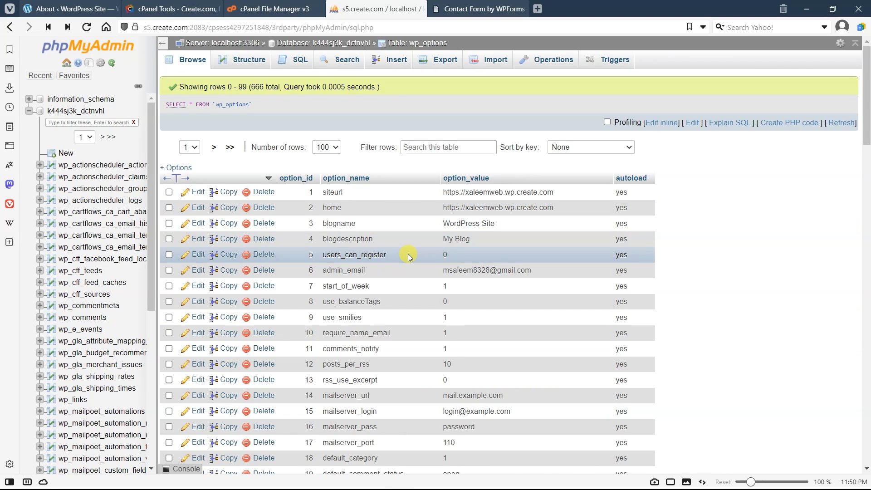
{"action": "scroll", "coordinate": [408, 255], "scroll_direction": "down", "scroll_amount": 8}
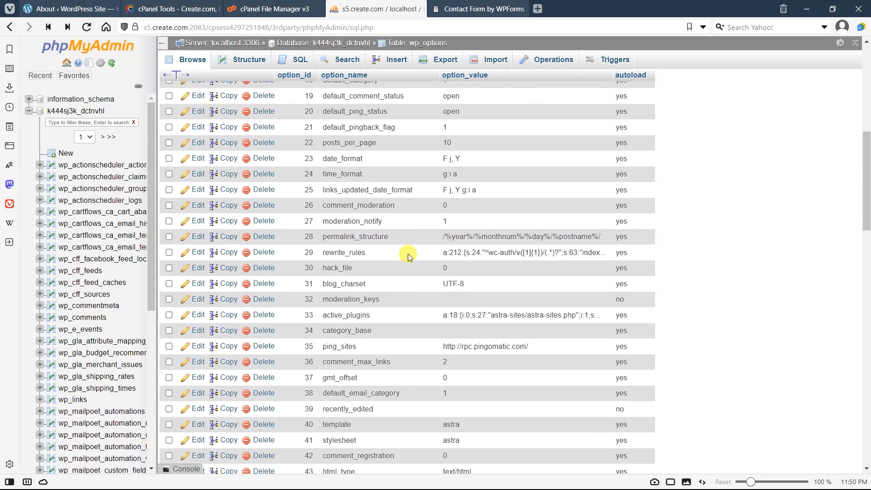
{"action": "scroll", "coordinate": [408, 254], "scroll_direction": "down", "scroll_amount": 5}
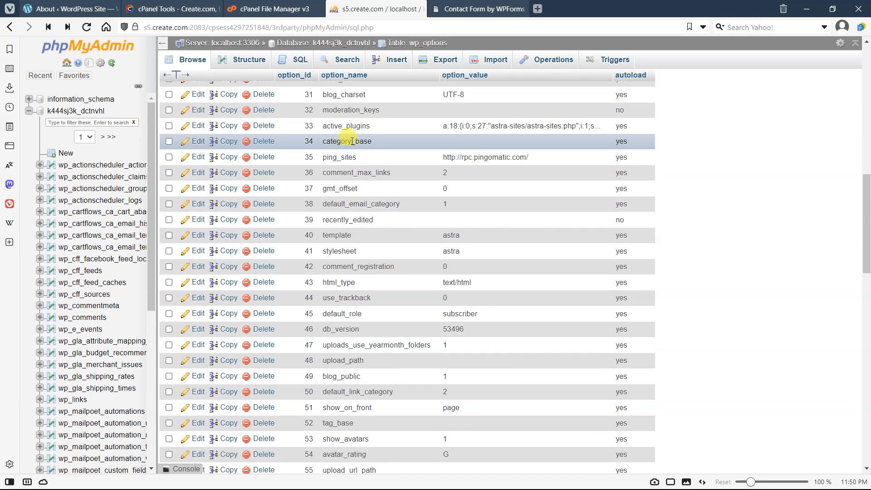
{"action": "left_click", "coordinate": [196, 127]}
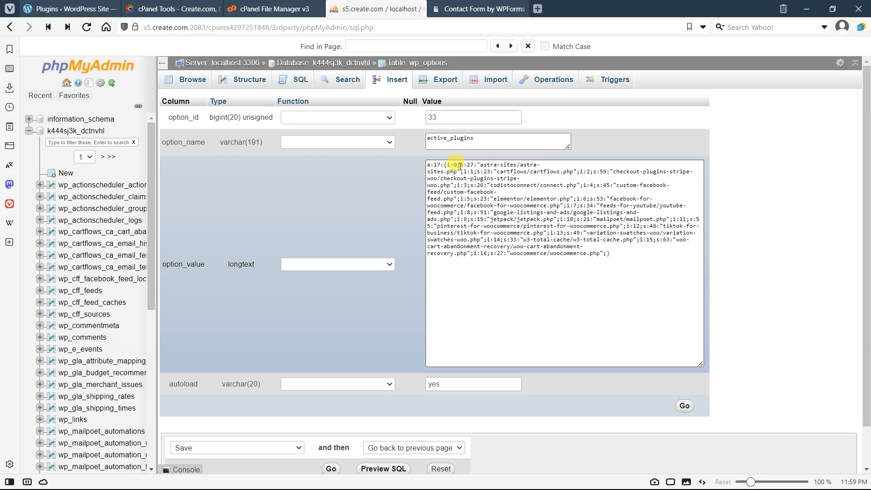
Add the entry i:17;s::"" after the woocommerce/woocommerce.php entry, before the closing brace of the active_plugins value.
{"action": "left_click_drag", "start_coordinate": [461, 165], "coordinate": [473, 166]}
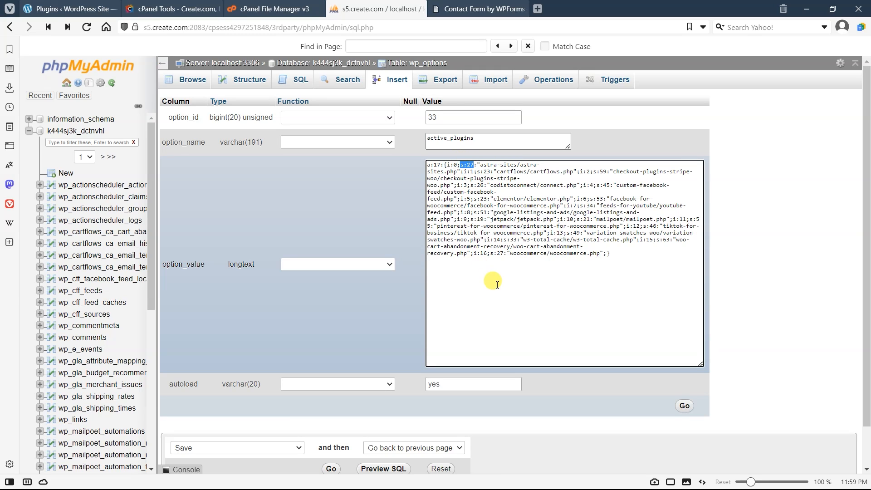
{"action": "left_click", "coordinate": [537, 283]}
{"action": "left_click", "coordinate": [607, 253]}
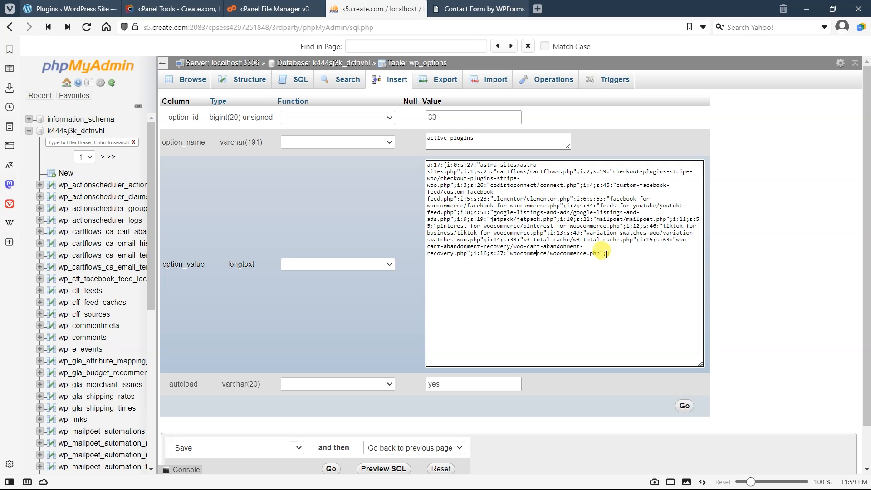
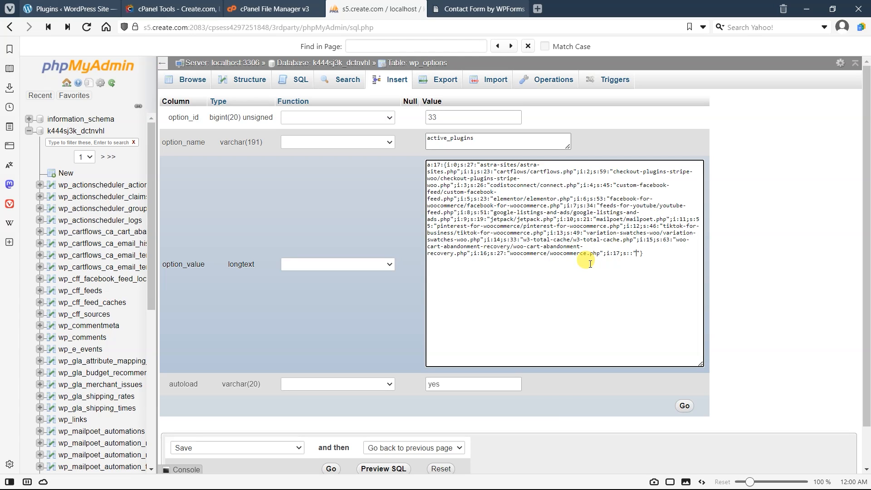
Copy the folder name wpforms-lite from File Manager and paste it, followed by a slash, between the new entry's quotes in phpMyAdmin.
{"action": "left_click", "coordinate": [272, 8]}
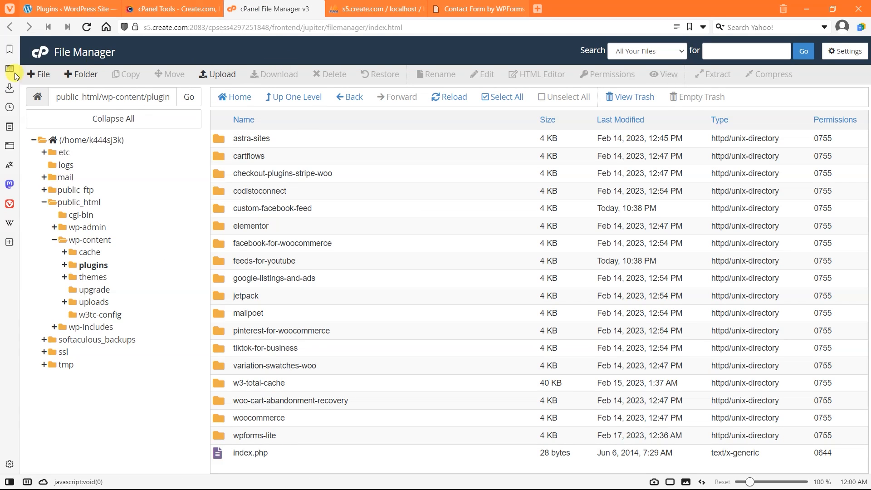
{"action": "left_click", "coordinate": [267, 434]}
{"action": "left_click", "coordinate": [267, 434]}
{"action": "key", "text": "ctrl+a"}
{"action": "key", "text": "ctrl+c"}
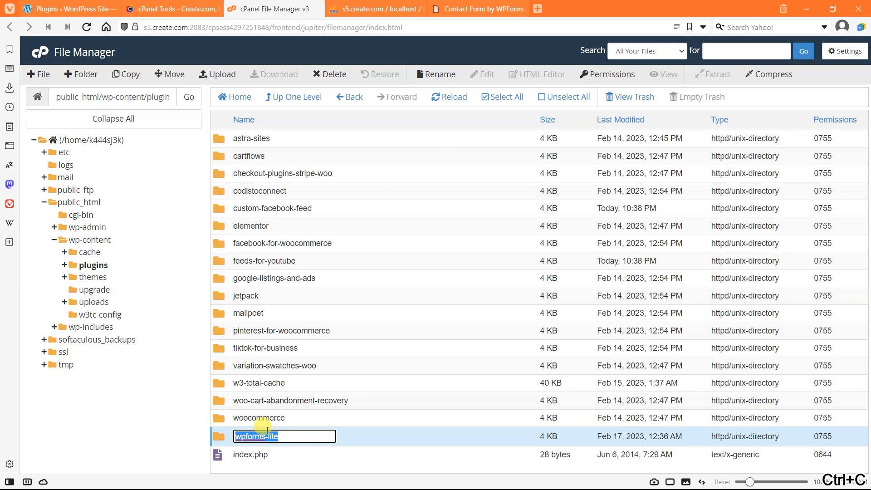
{"action": "left_click", "coordinate": [456, 8]}
{"action": "left_click", "coordinate": [376, 9]}
{"action": "key", "text": "ctrl+v"}
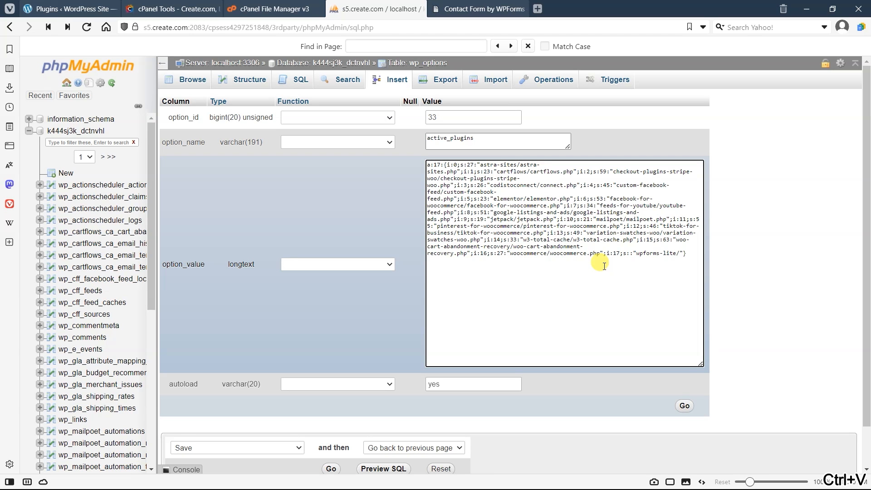
Copy the file name wpforms.php from the wpforms-lite folder in File Manager and paste it after wpforms-lite/ in phpMyAdmin.
{"action": "left_click", "coordinate": [300, 9]}
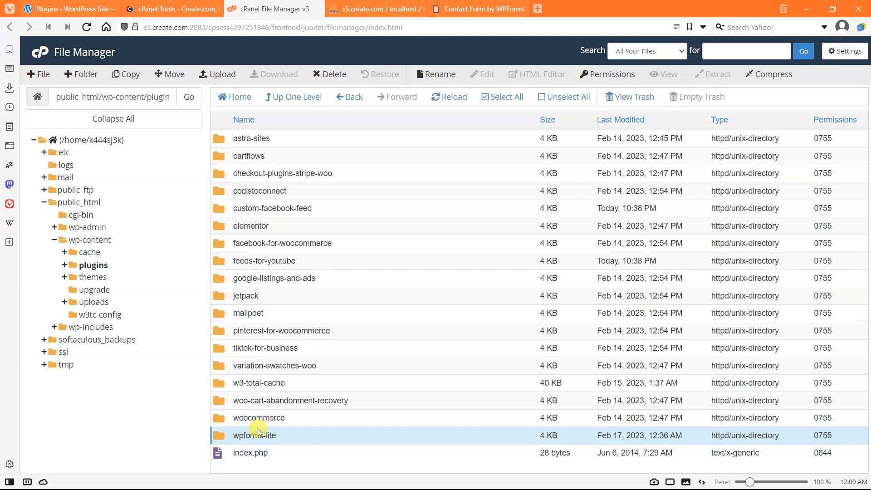
{"action": "double_click", "coordinate": [314, 436]}
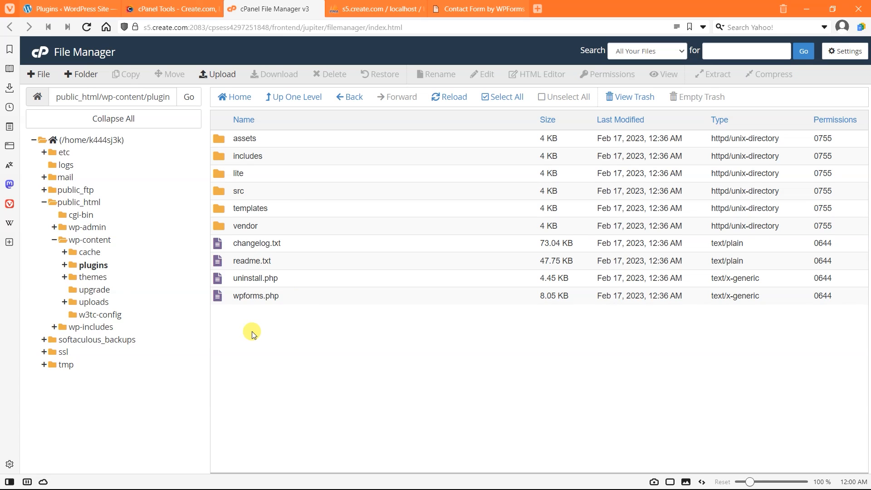
{"action": "left_click", "coordinate": [268, 296]}
{"action": "left_click", "coordinate": [268, 296]}
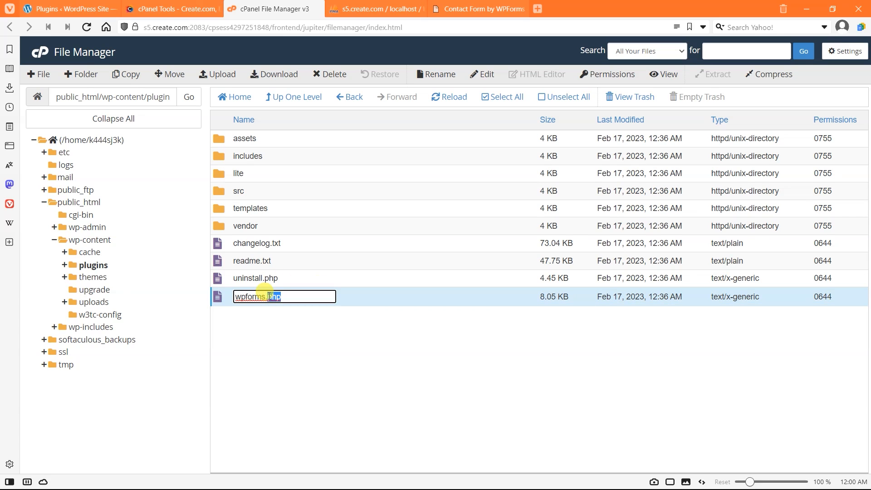
{"action": "key", "text": "ctrl+a"}
{"action": "key", "text": "ctrl+c"}
{"action": "left_click", "coordinate": [376, 9]}
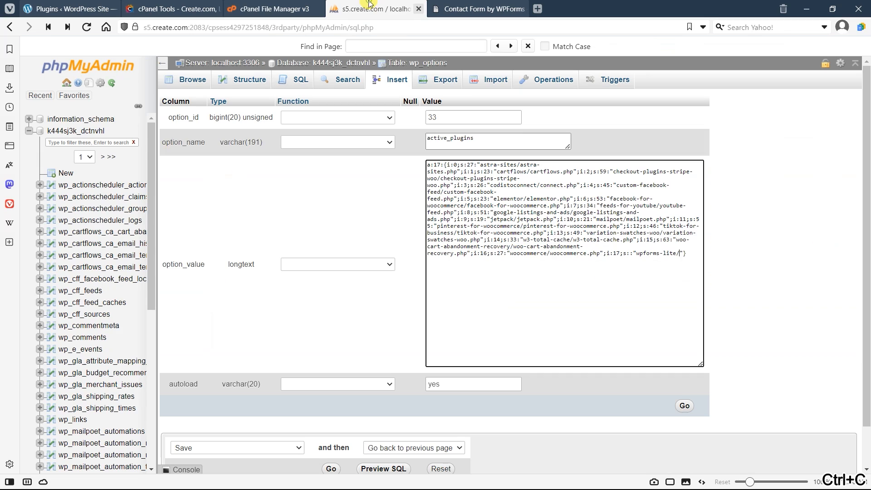
{"action": "key", "text": "ctrl+v"}
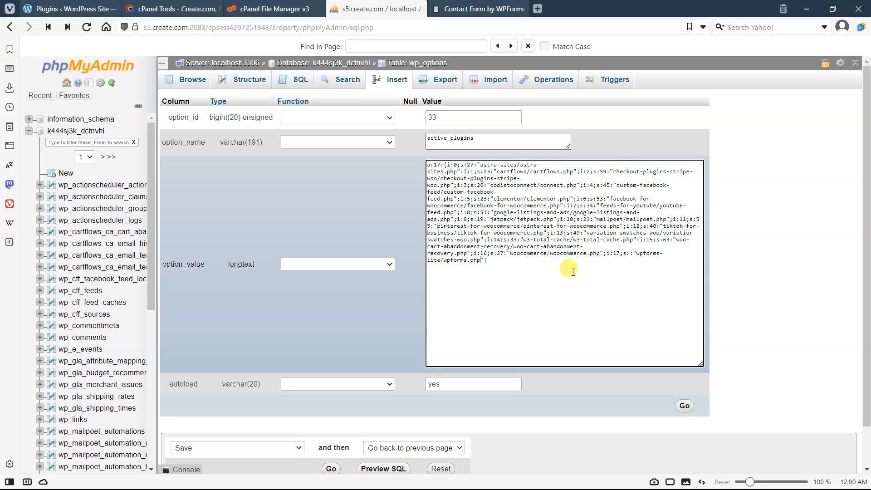
Set the string length of the wpforms-lite/wpforms.php entry to 24 and end the entry with a semicolon.
{"action": "left_click", "coordinate": [630, 253]}
{"action": "type", "text": "24"}
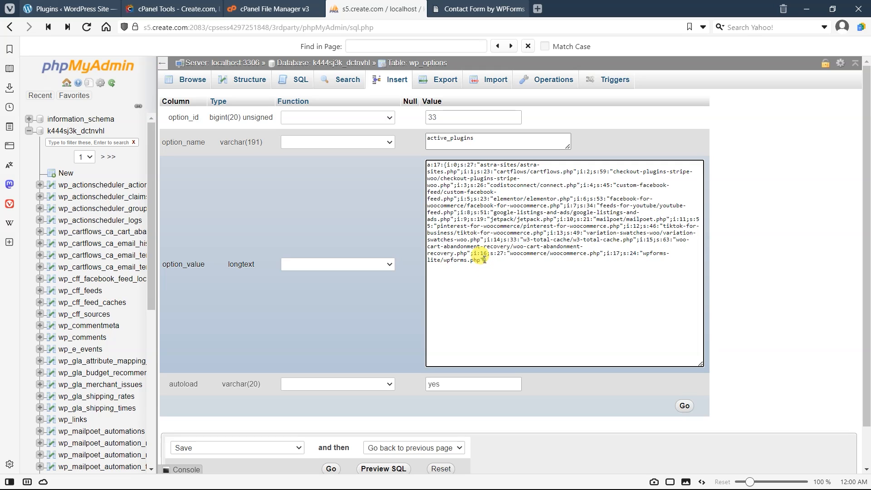
{"action": "type", "text": ";"}
Set the array count at the start of the active_plugins value to 18 and save the row.
{"action": "left_click", "coordinate": [438, 165]}
{"action": "key", "text": "BackSpace"}
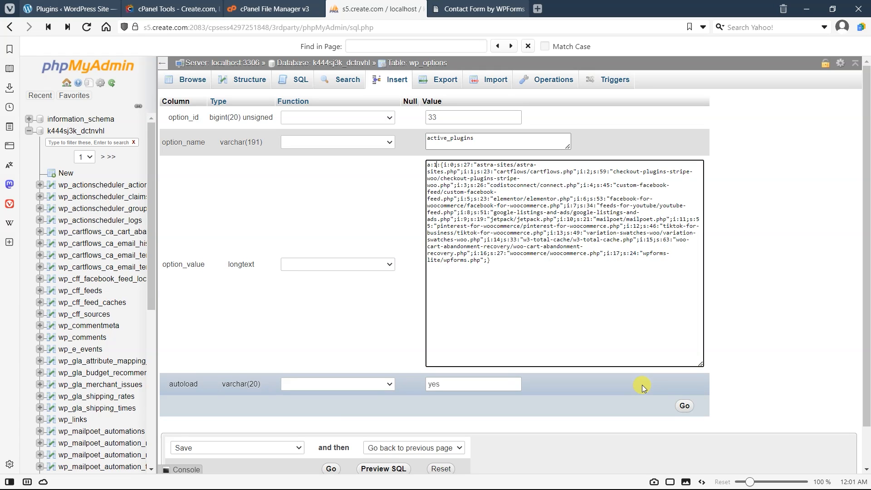
{"action": "type", "text": "8"}
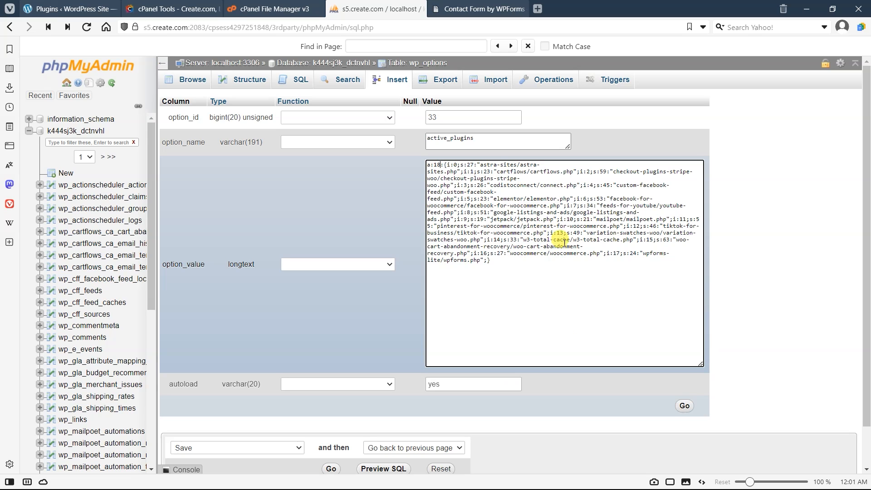
{"action": "left_click", "coordinate": [684, 407]}
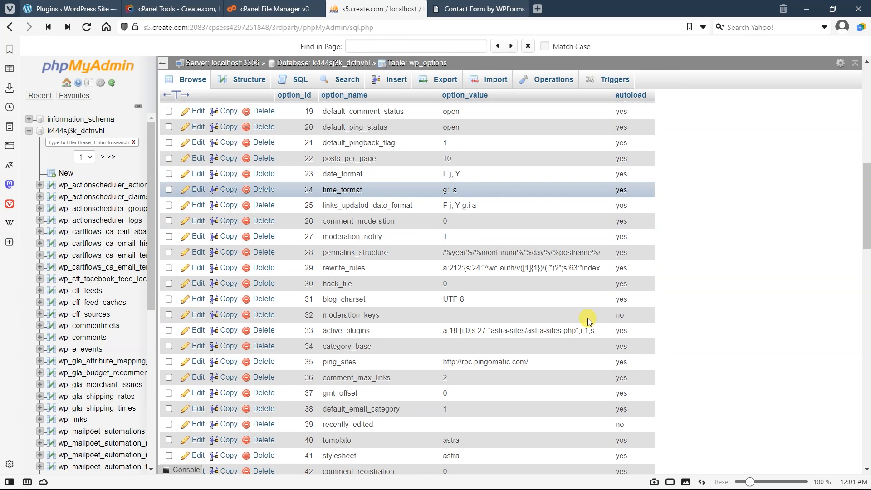
Reload the WordPress Plugins page to check the activation status of WPForms Lite, and return to phpMyAdmin.
{"action": "left_click", "coordinate": [70, 9]}
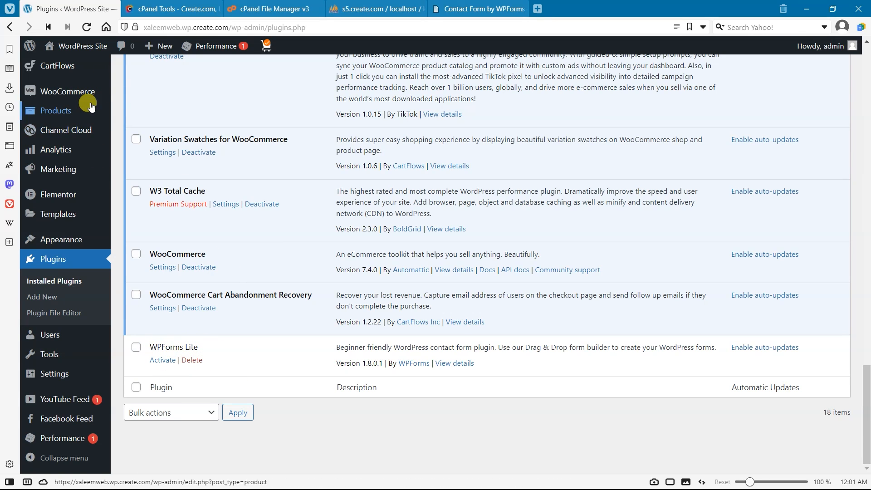
{"action": "left_click", "coordinate": [88, 29]}
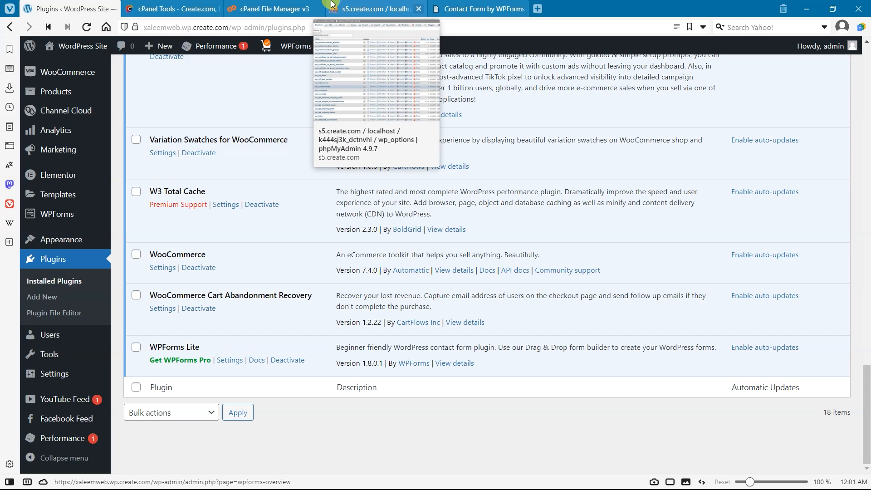
{"action": "left_click", "coordinate": [377, 9]}
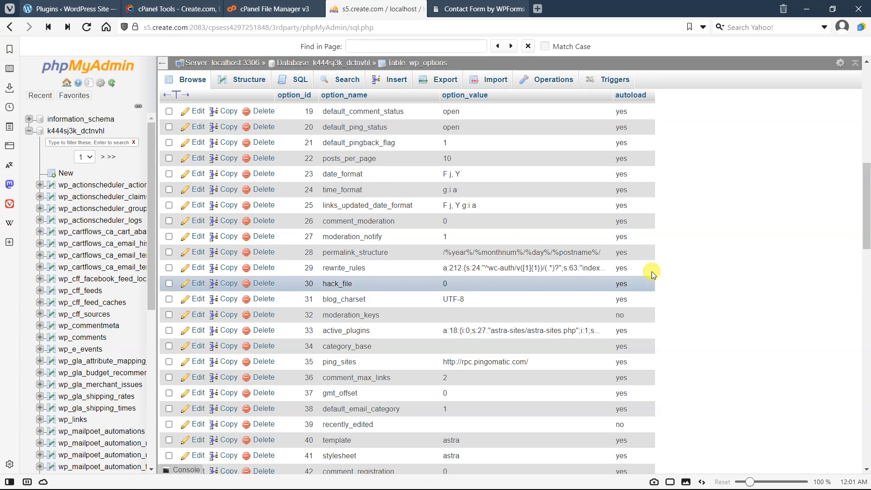